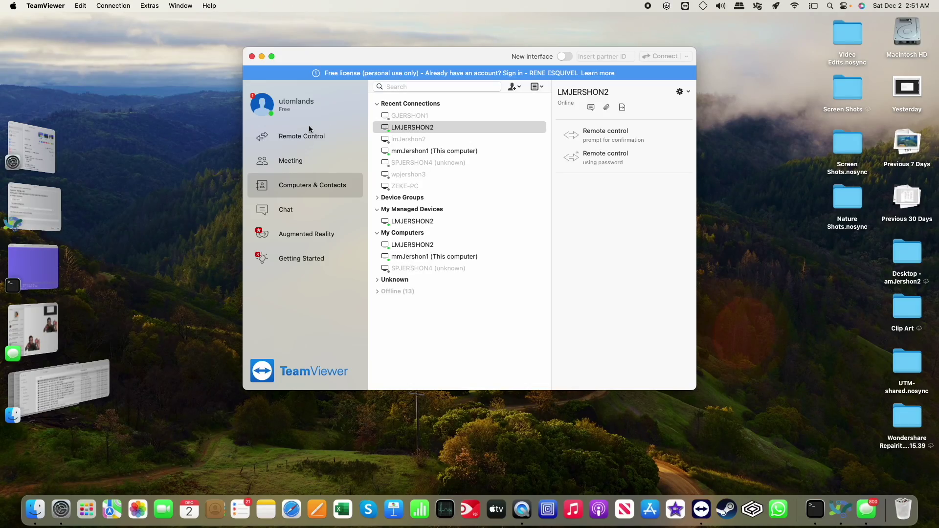
Step: Quit TeamViewer, launch Google Chrome from a Spotlight search for 'chrome', and close the Fortnite folder window
{"action": "left_click", "coordinate": [56, 6]}
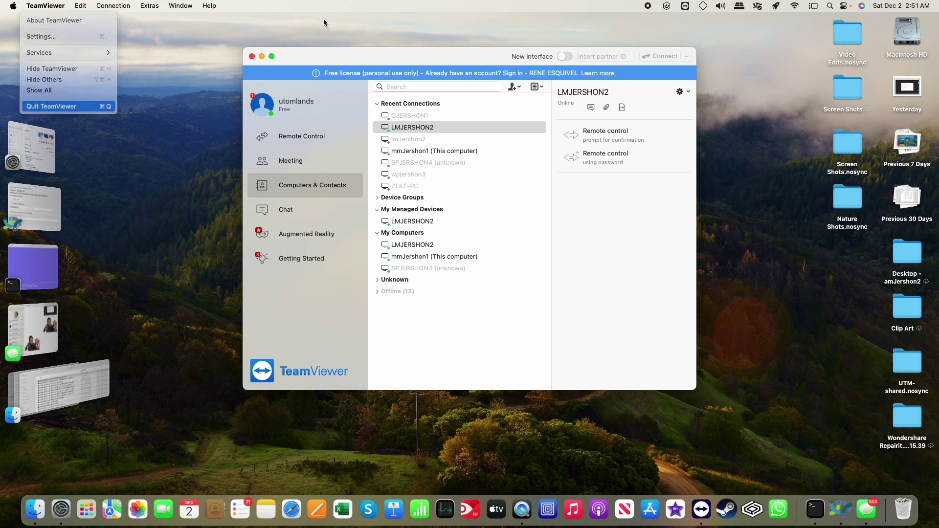
{"action": "key", "text": "Return"}
{"action": "key", "text": "super+space"}
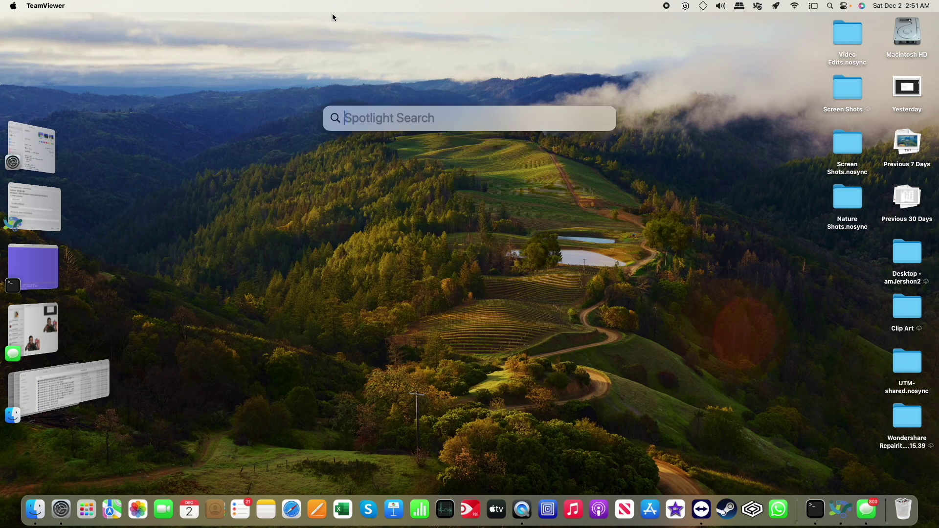
{"action": "type", "text": "chrom"}
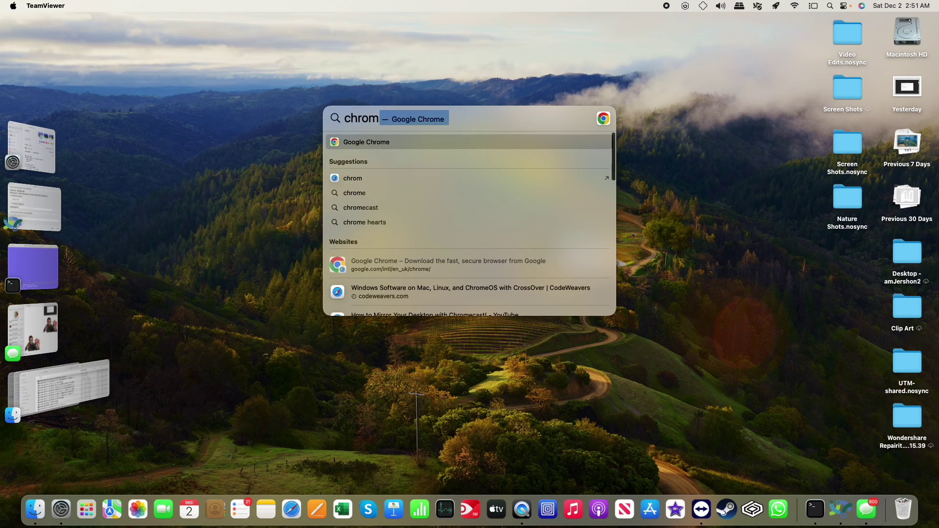
{"action": "type", "text": "e"}
{"action": "key", "text": "Return"}
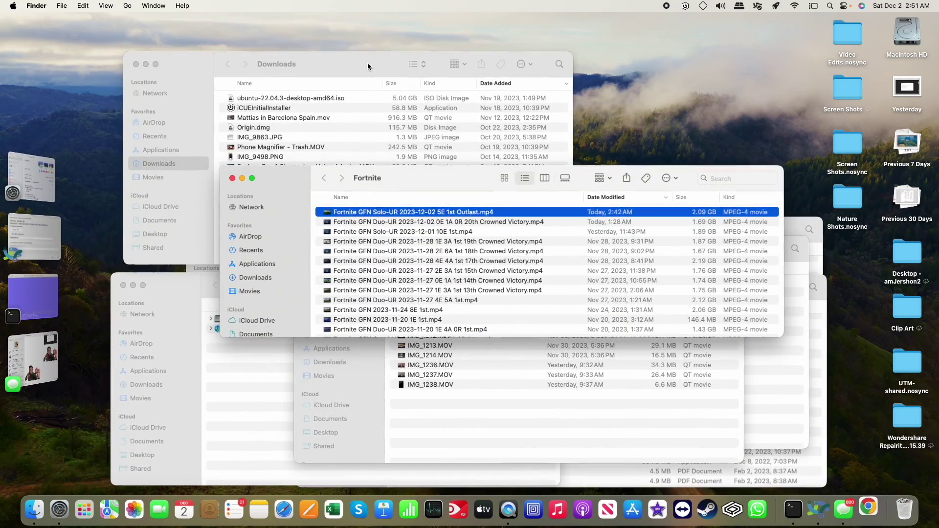
{"action": "left_click", "coordinate": [233, 178]}
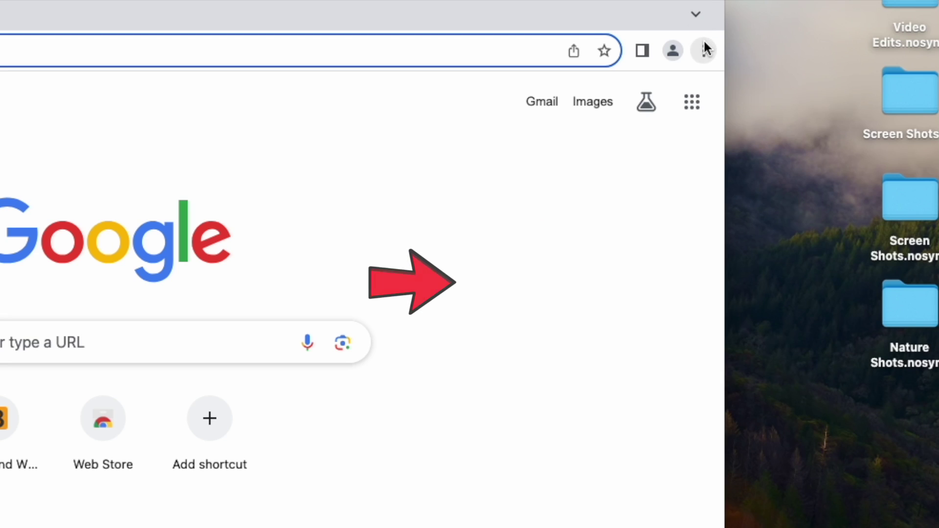
Step: Go to the Chrome Web Store through Chrome's Extensions menu and start a store search
{"action": "left_click", "coordinate": [742, 65]}
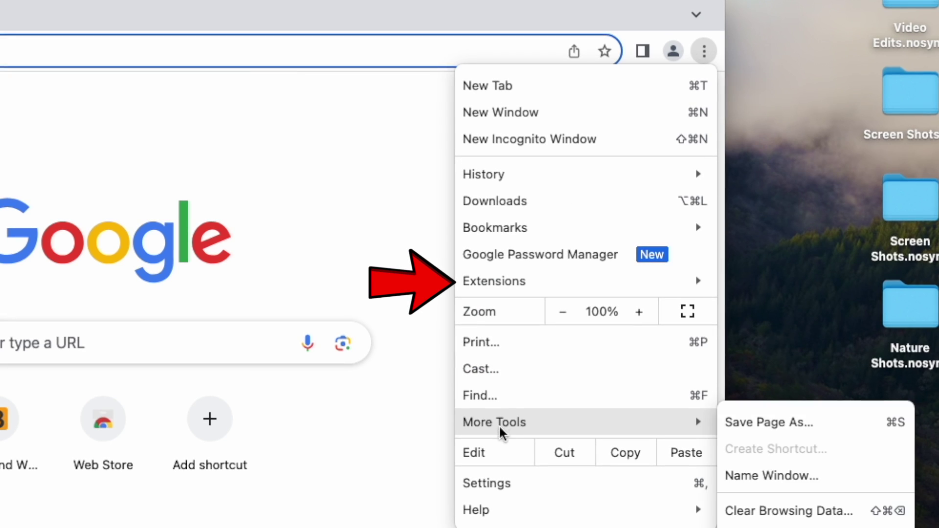
{"action": "mouse_move", "coordinate": [475, 286]}
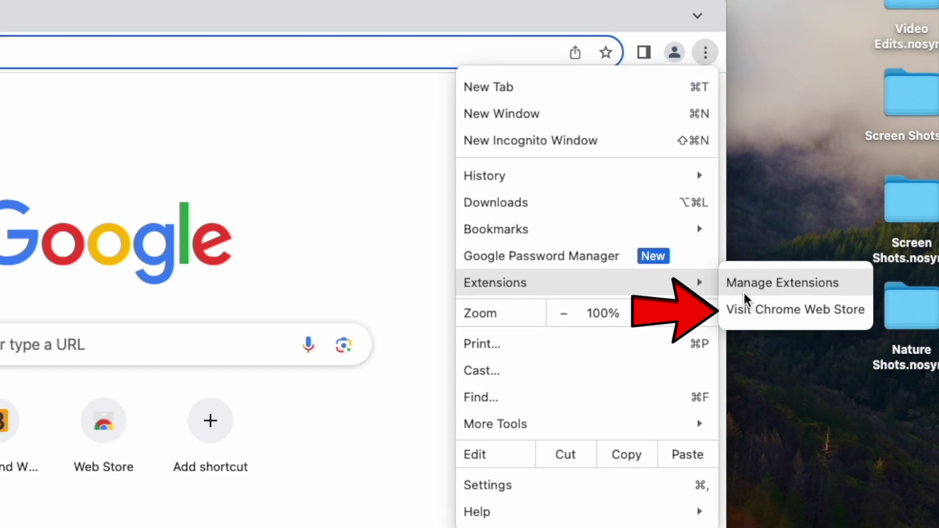
{"action": "left_click", "coordinate": [733, 309]}
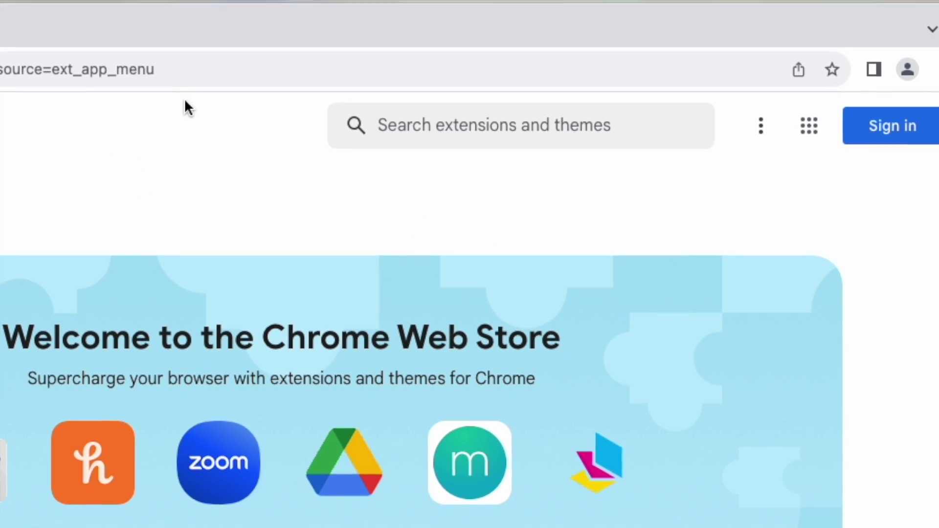
{"action": "left_click", "coordinate": [401, 112]}
Step: Search the store for 'remote' and install the Chrome Remote Desktop extension, accepting its permissions
{"action": "type", "text": "remote"}
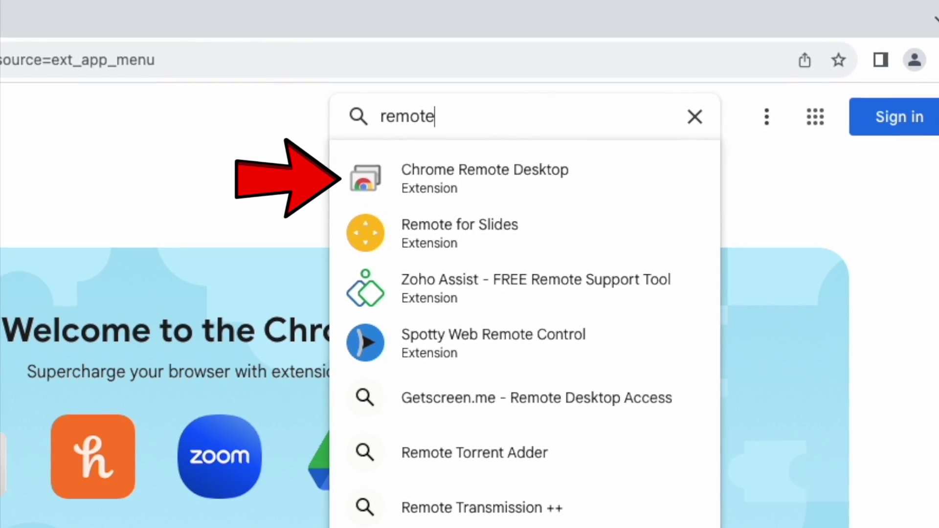
{"action": "left_click", "coordinate": [438, 196]}
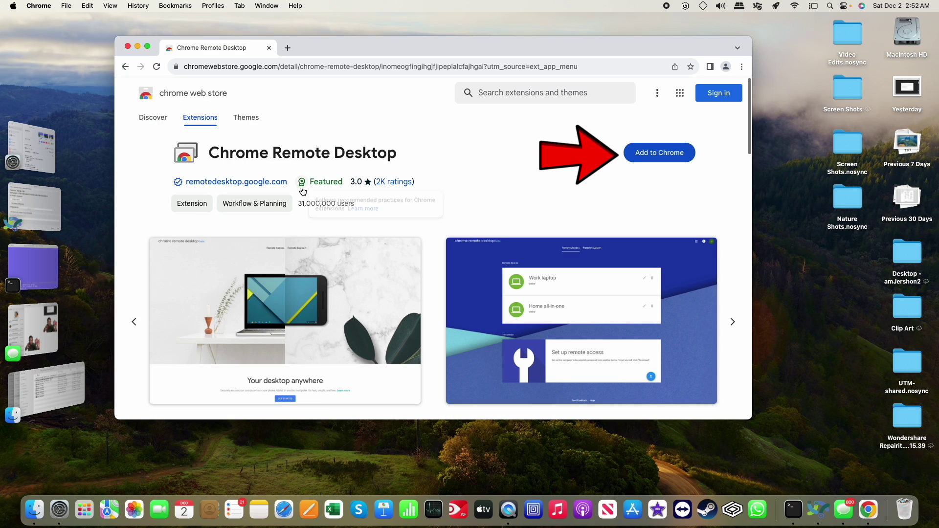
{"action": "left_click", "coordinate": [645, 153]}
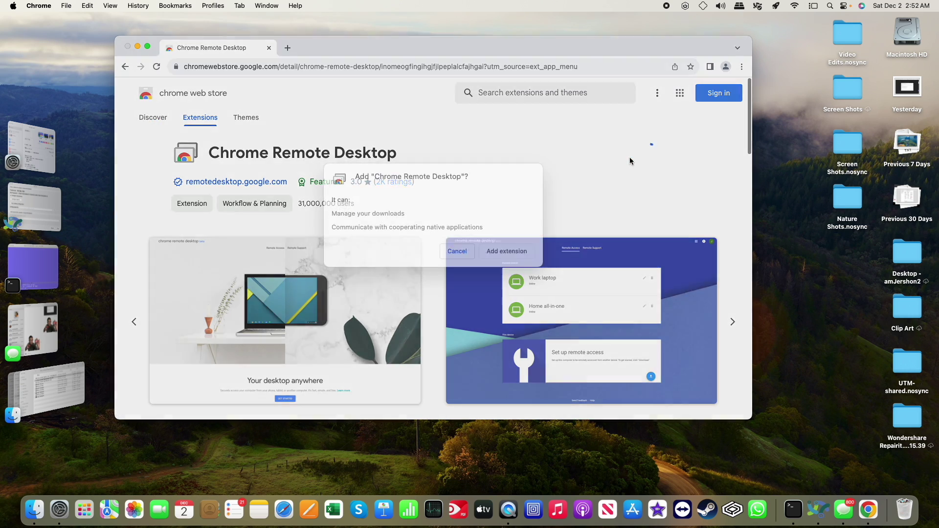
{"action": "left_click", "coordinate": [504, 264]}
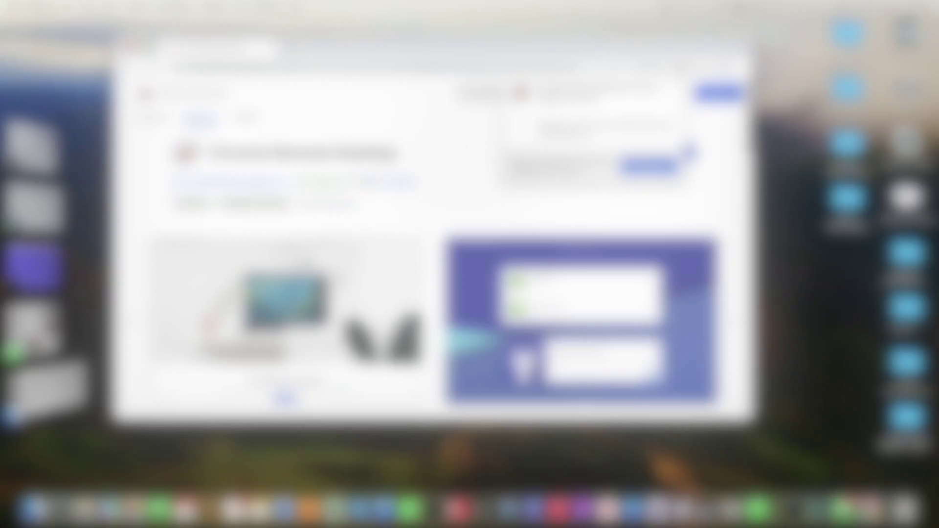
Step: Turn on sync and finish signing Chrome in to the Google account
{"action": "left_click", "coordinate": [646, 165]}
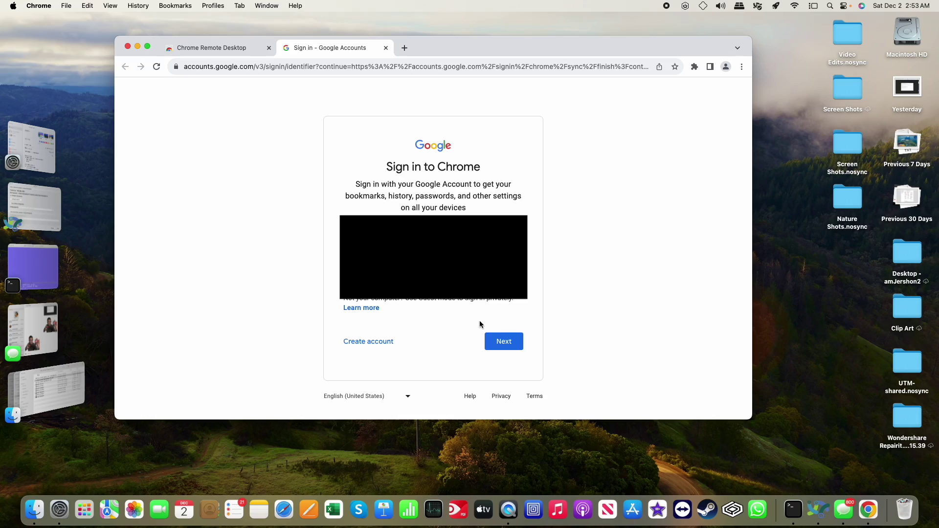
{"action": "left_click", "coordinate": [503, 341]}
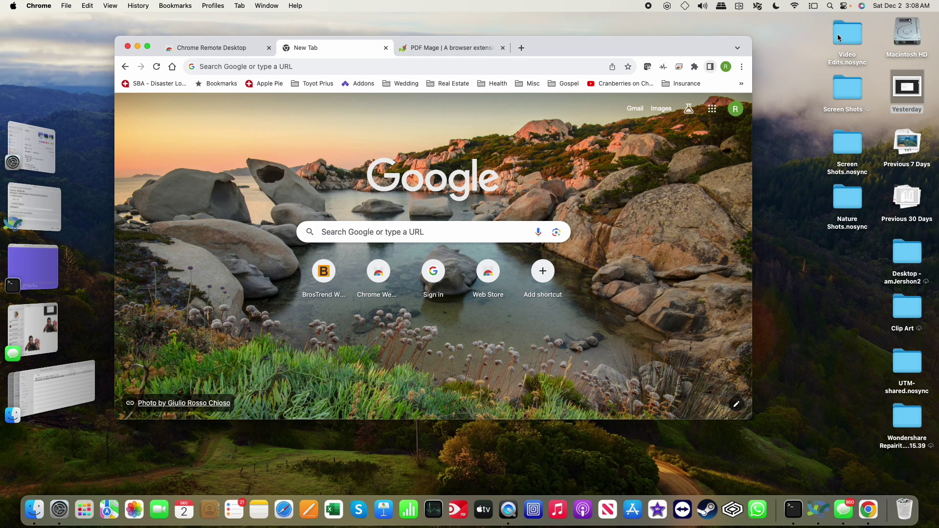
Step: Open Chrome Remote Desktop's details from the Manage Extensions page and scroll through them
{"action": "left_click", "coordinate": [742, 67]}
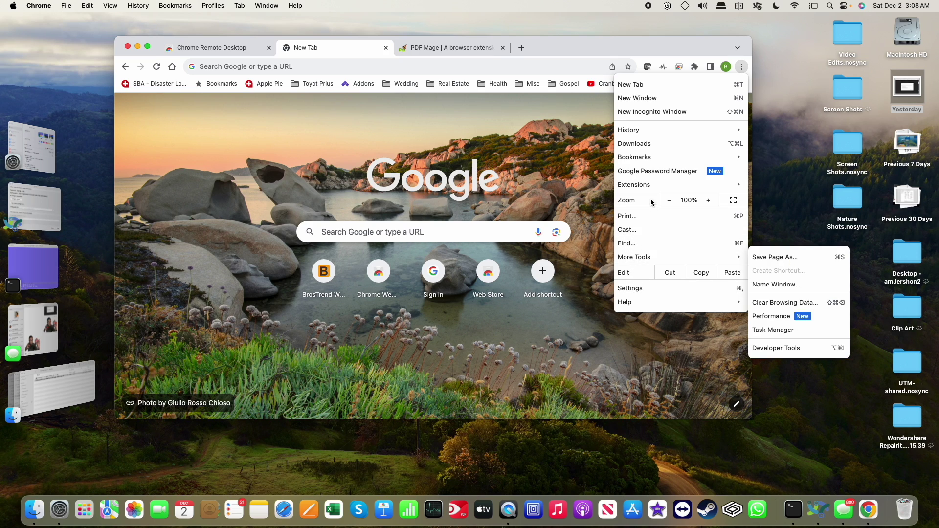
{"action": "mouse_move", "coordinate": [646, 181]}
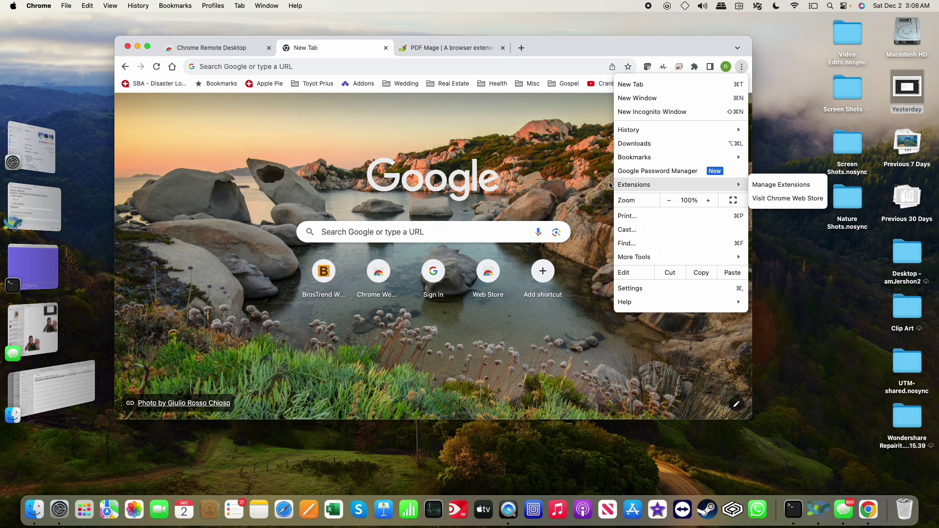
{"action": "left_click", "coordinate": [802, 186]}
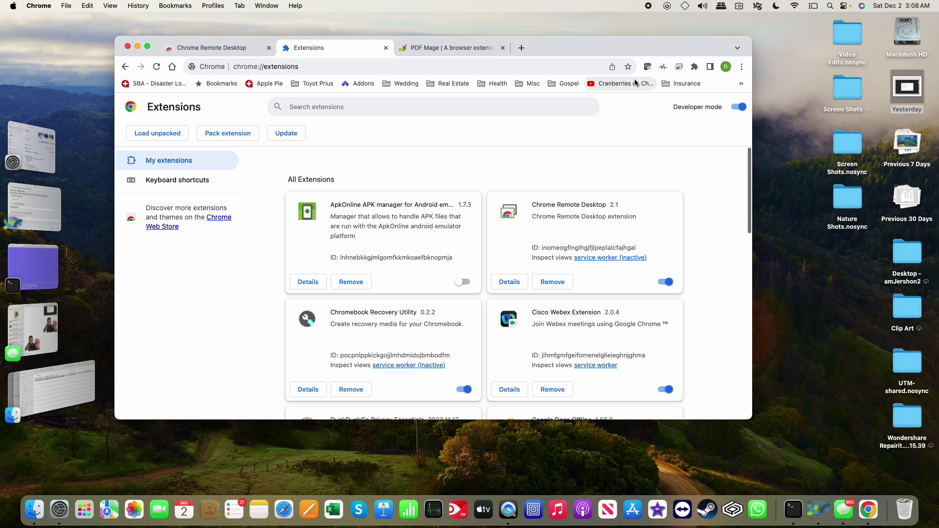
{"action": "left_click", "coordinate": [509, 280]}
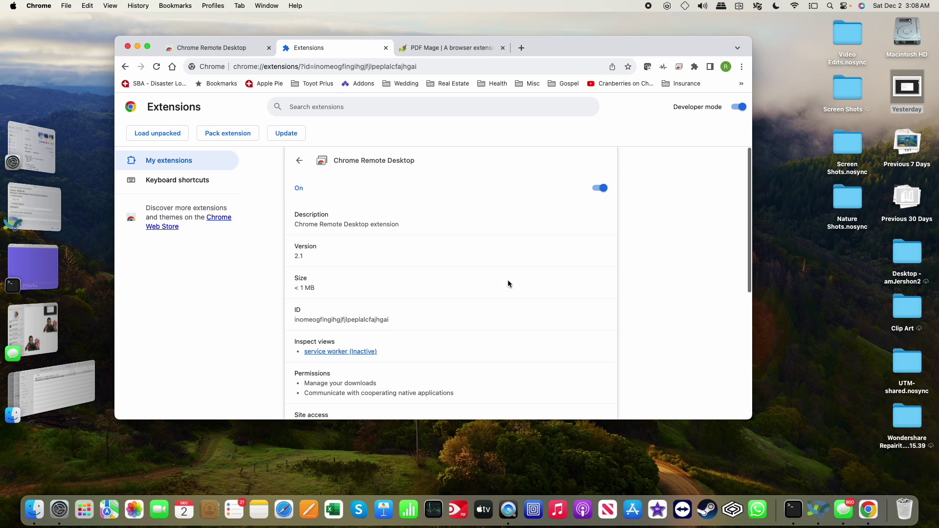
{"action": "scroll", "coordinate": [434, 245], "scroll_direction": "down", "scroll_amount": 5}
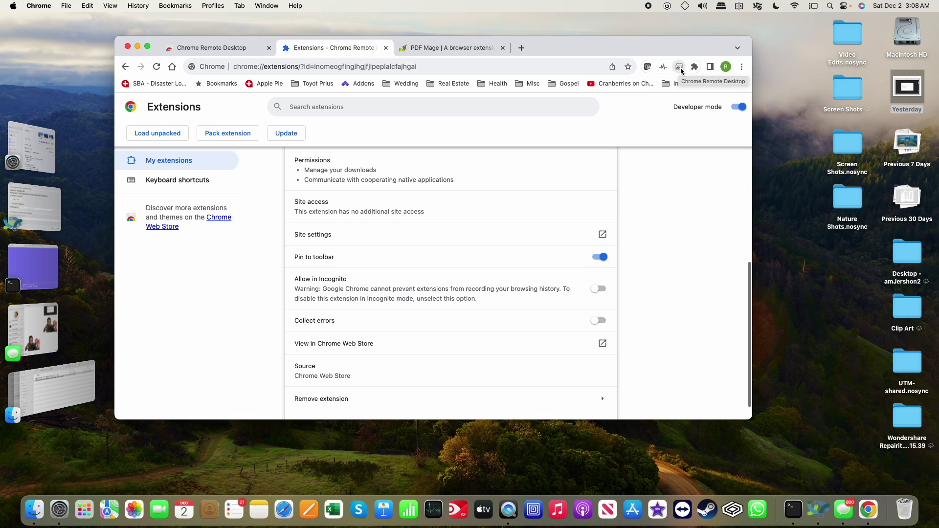
Step: Launch Chrome Remote Desktop, go to Access my computer, and download the host installer under Set up remote access
{"action": "left_click", "coordinate": [680, 67]}
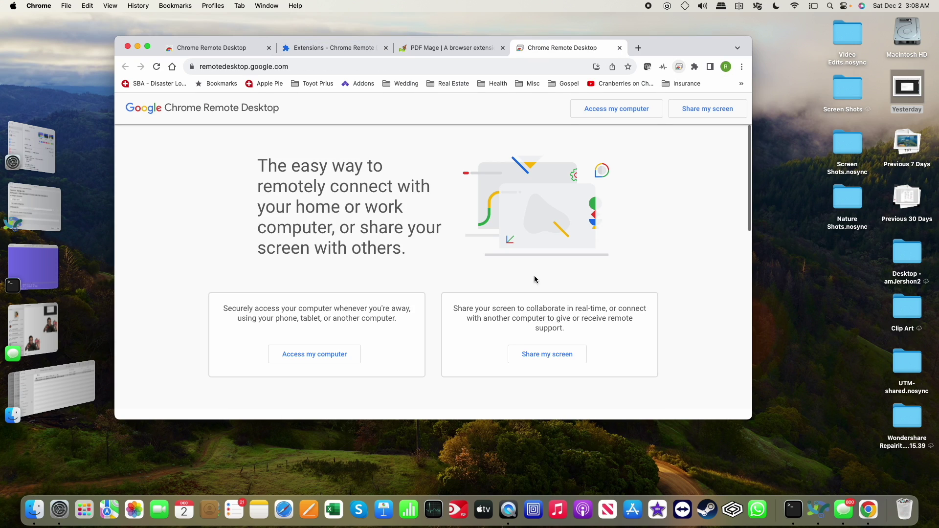
{"action": "left_click", "coordinate": [313, 354]}
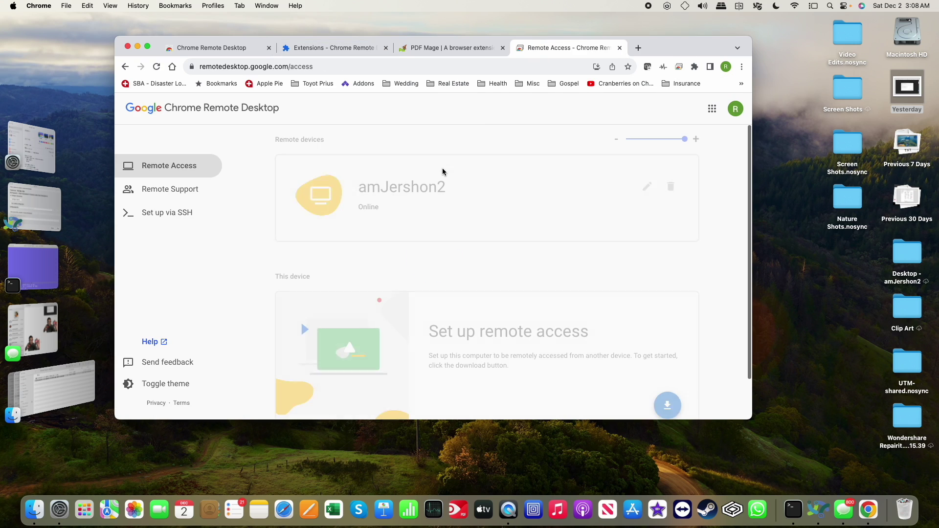
{"action": "scroll", "coordinate": [467, 227], "scroll_direction": "down", "scroll_amount": 2}
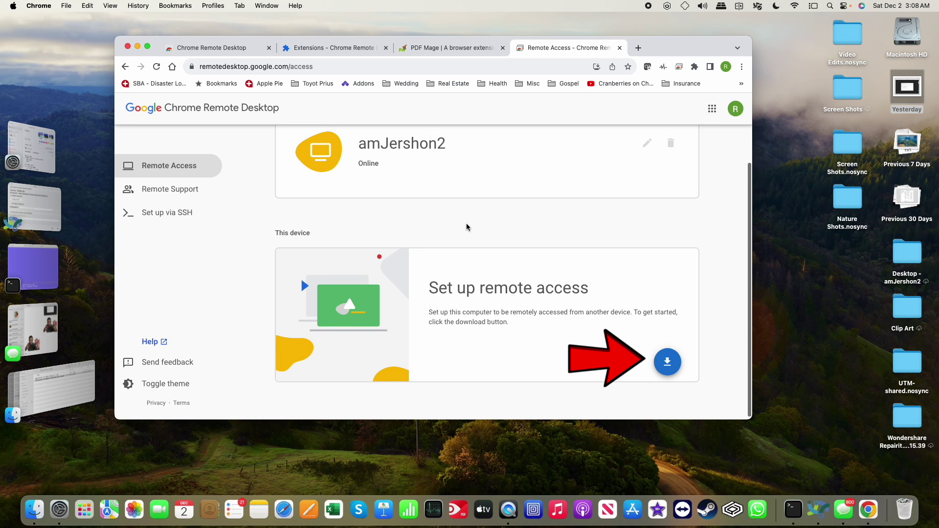
{"action": "scroll", "coordinate": [466, 227], "scroll_direction": "up", "scroll_amount": 1}
{"action": "scroll", "coordinate": [556, 411], "scroll_direction": "down", "scroll_amount": 1}
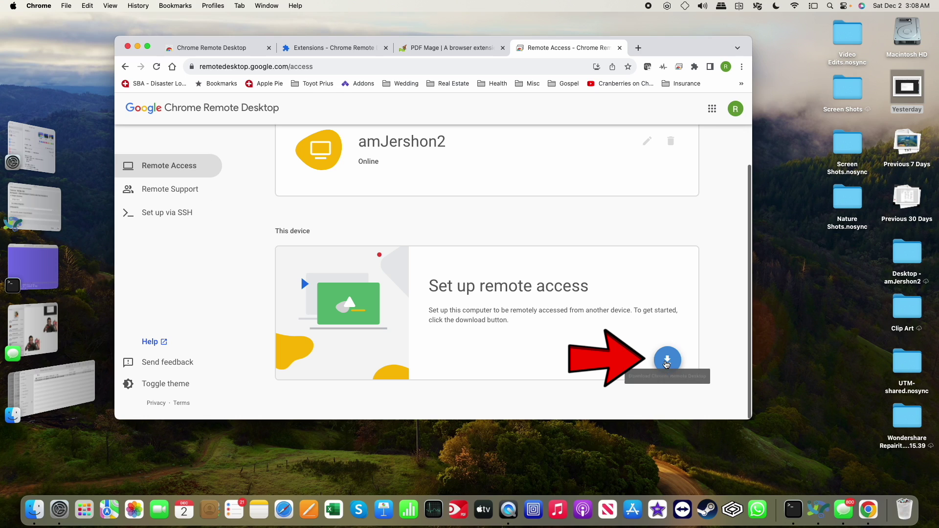
{"action": "left_click", "coordinate": [666, 362]}
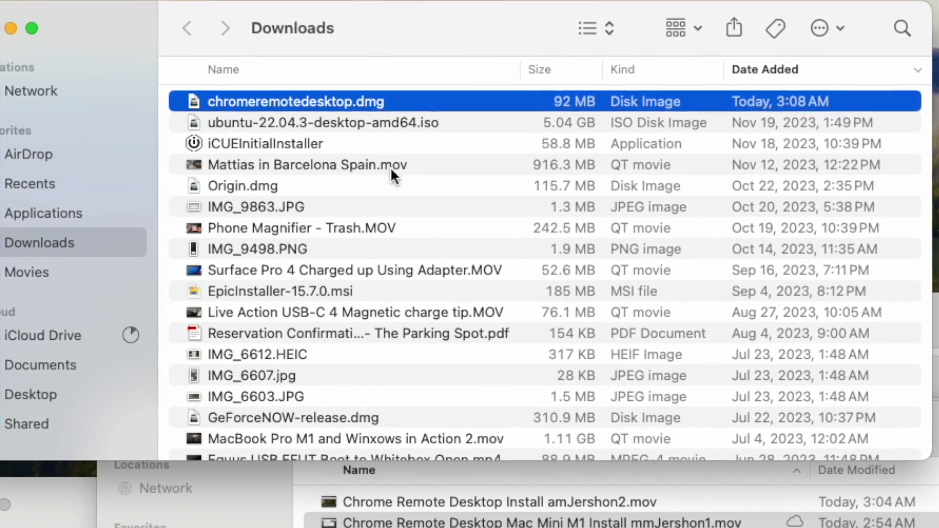
Step: Open the downloaded chromeremotedesktop.dmg to start the host installer
{"action": "double_click", "coordinate": [366, 96]}
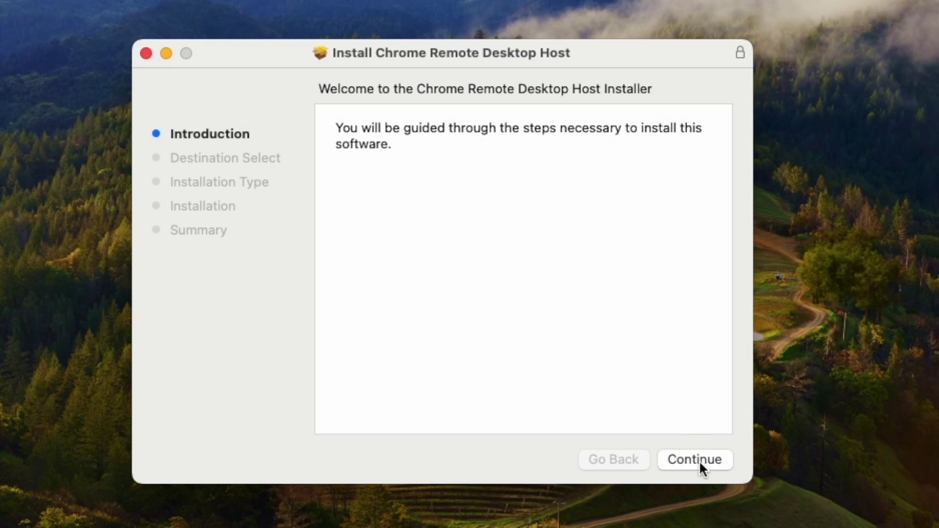
Step: Run the standard host install on Macintosh HD, approving it with the administrator password
{"action": "left_click", "coordinate": [698, 461]}
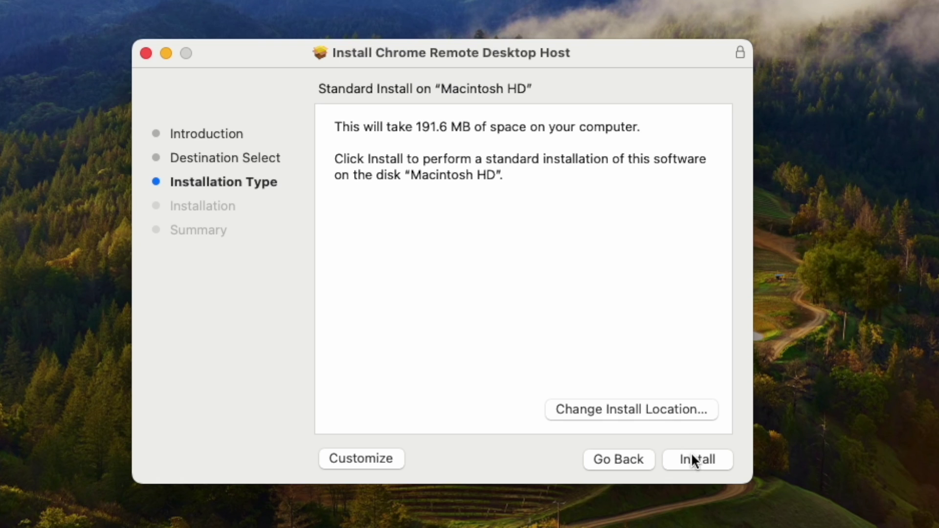
{"action": "left_click", "coordinate": [694, 460]}
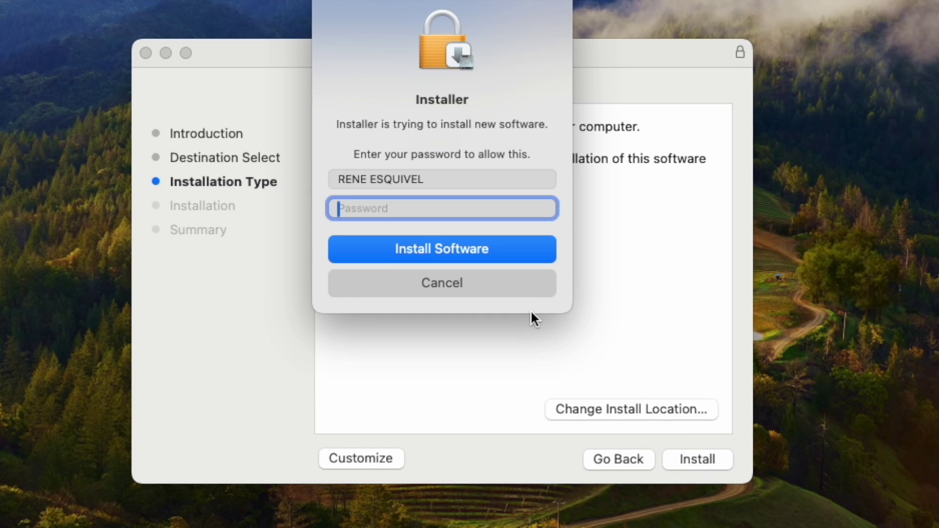
{"action": "type", "text": "••••••••••"}
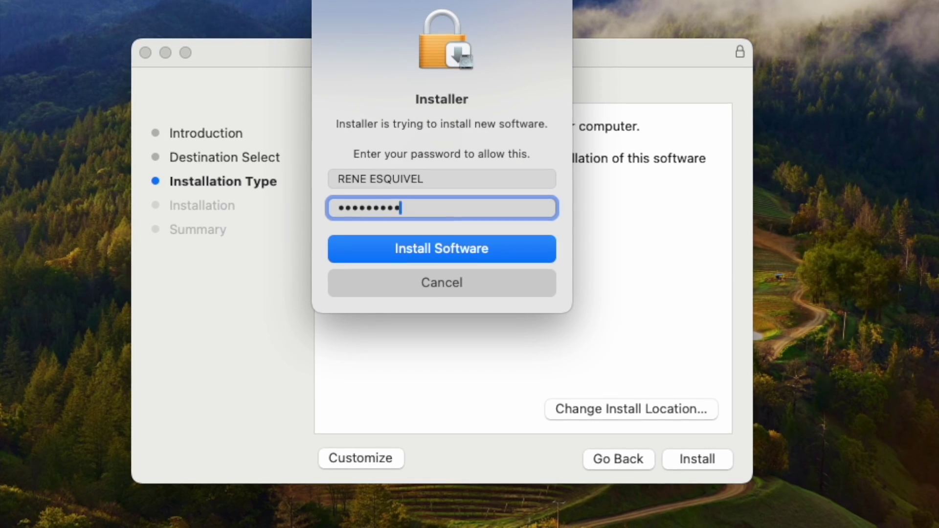
{"action": "type", "text": "•"}
{"action": "key", "text": "Return"}
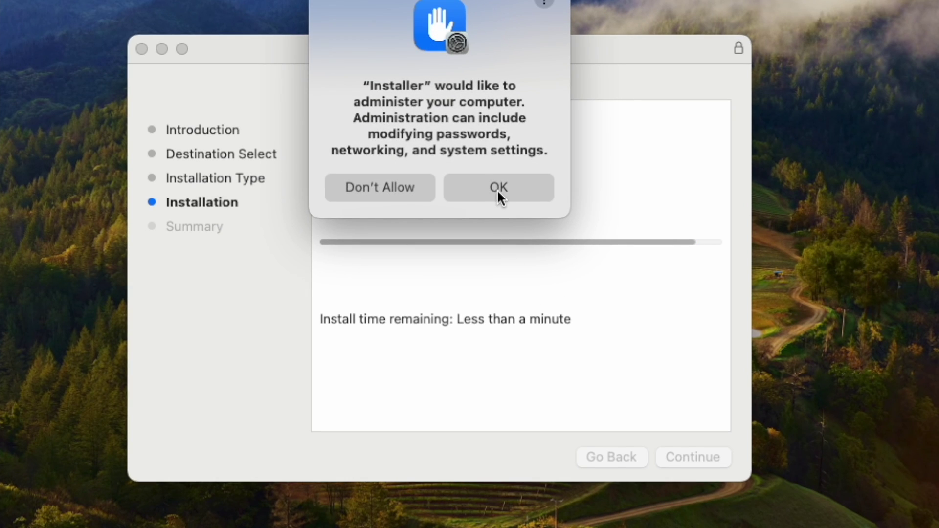
{"action": "left_click", "coordinate": [497, 190]}
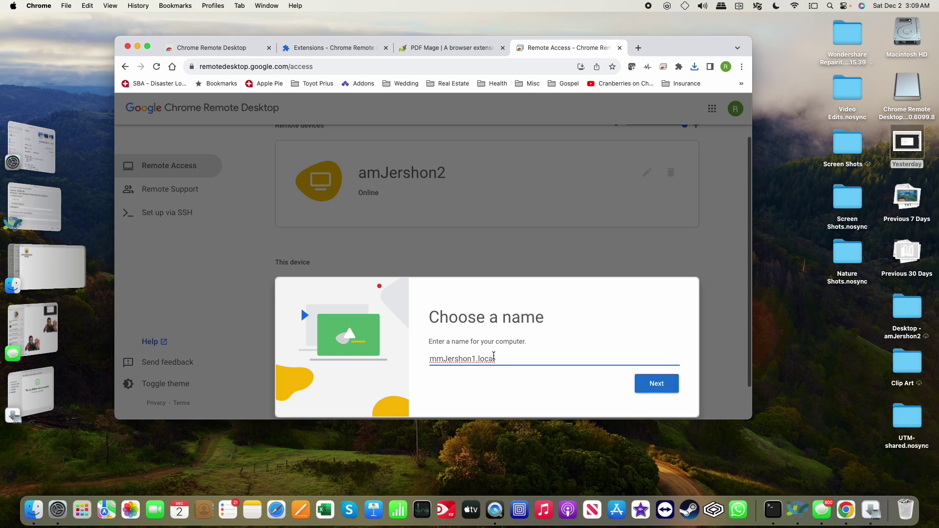
Step: Name the computer mmJershon1, set a six-digit PIN, disable usage statistics, and start the host
{"action": "key", "text": "BackSpace"}
{"action": "left_click", "coordinate": [656, 384]}
{"action": "scroll", "coordinate": [578, 337], "scroll_direction": "down", "scroll_amount": 3}
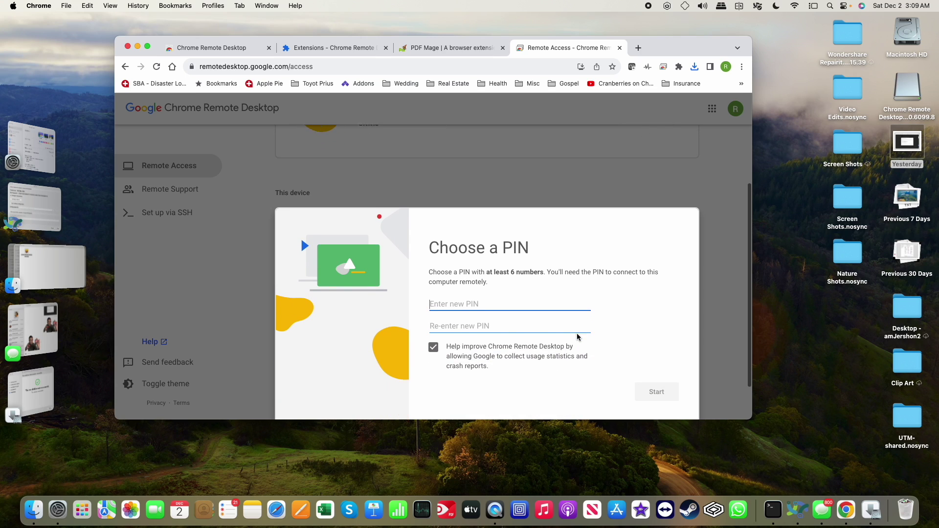
{"action": "scroll", "coordinate": [578, 337], "scroll_direction": "down", "scroll_amount": 1}
{"action": "type", "text": "•••••"}
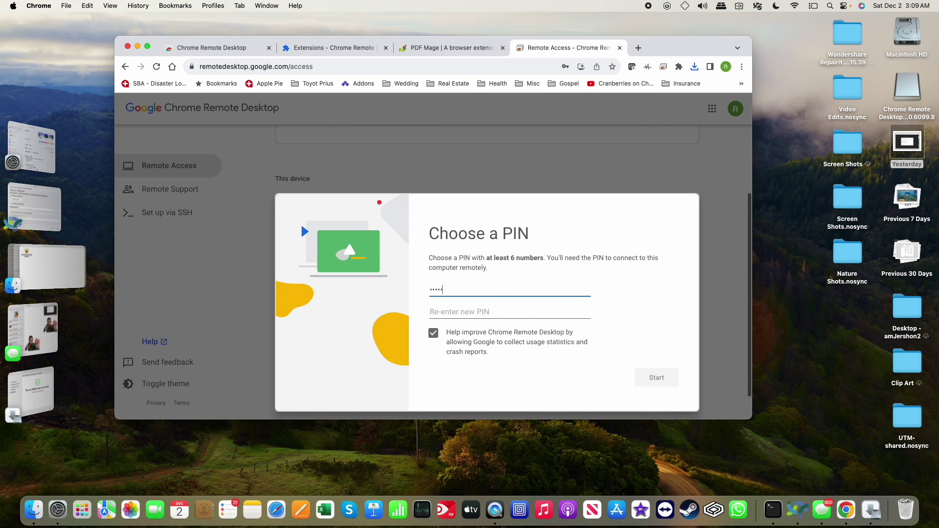
{"action": "type", "text": "•"}
{"action": "key", "text": "Tab"}
{"action": "type", "text": "•••••"}
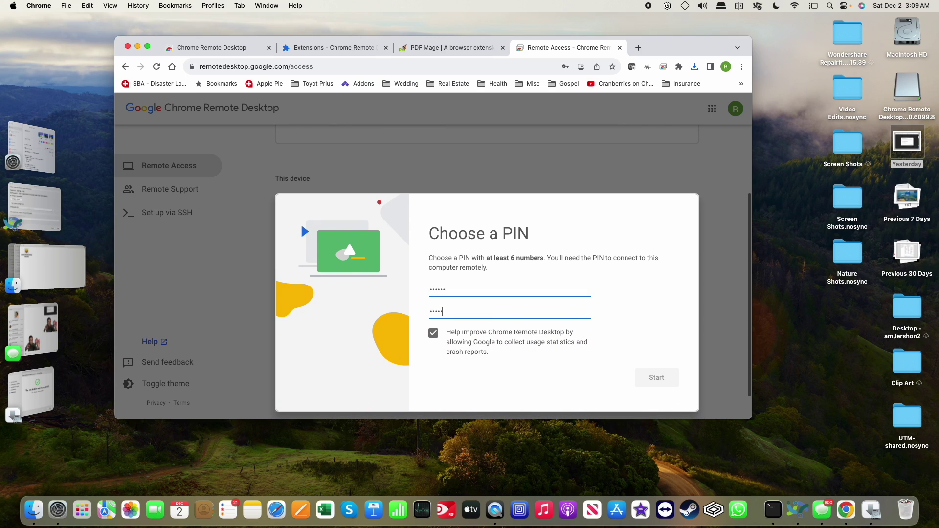
{"action": "type", "text": "•"}
{"action": "left_click", "coordinate": [433, 333]}
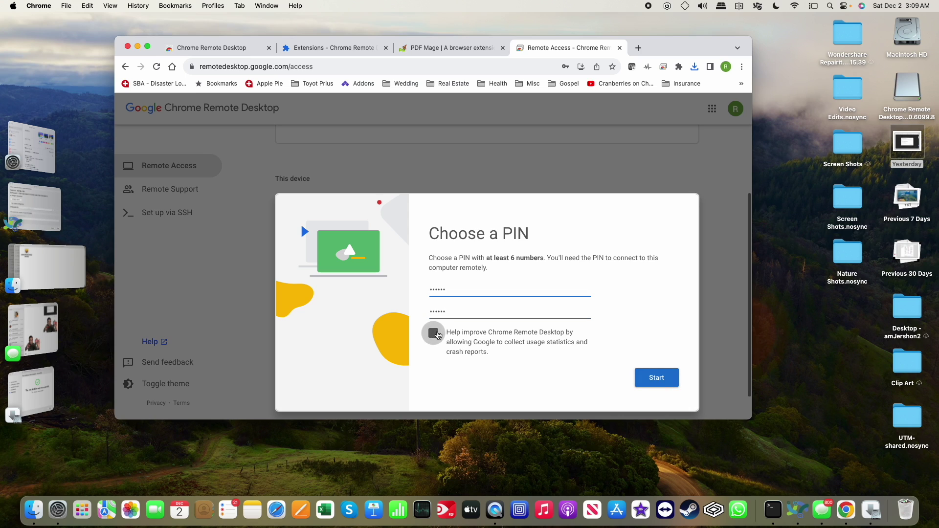
{"action": "left_click", "coordinate": [657, 378]}
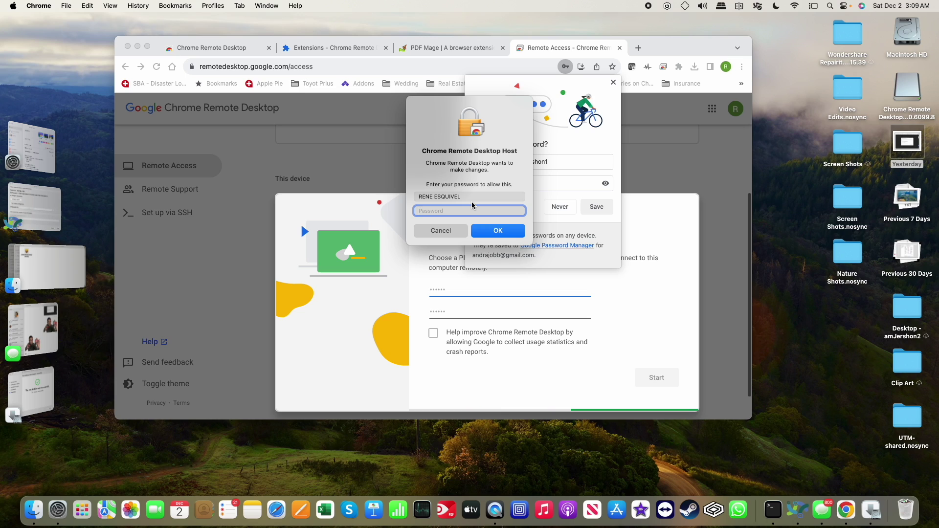
Step: Authorize the host with the Mac account password and open the Accessibility privacy settings
{"action": "type", "text": "••••••••••"}
{"action": "type", "text": "•"}
{"action": "key", "text": "Return"}
{"action": "type", "text": "•••••••••"}
{"action": "key", "text": "Return"}
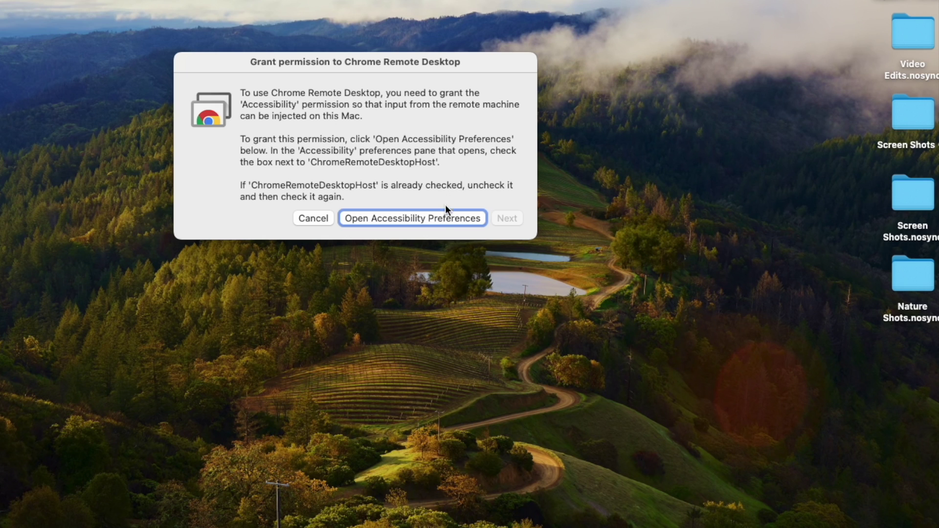
{"action": "left_click", "coordinate": [441, 214]}
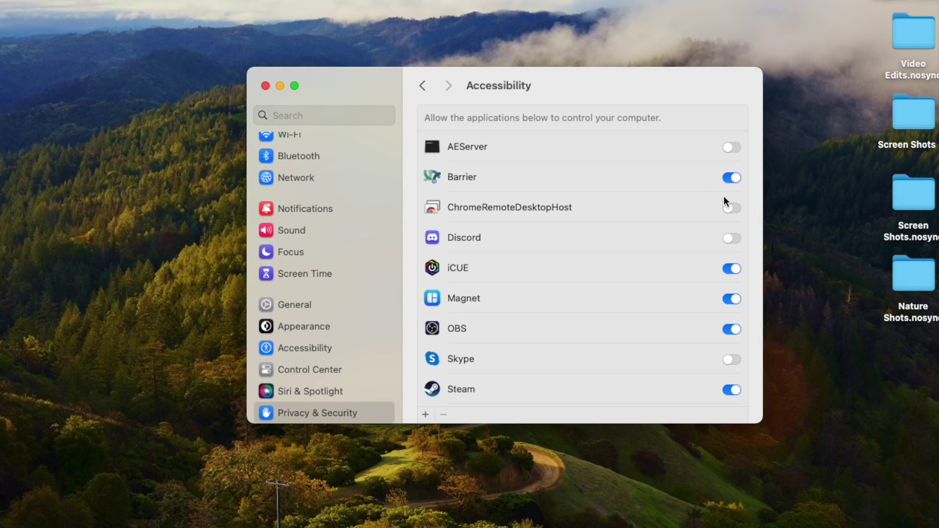
Step: Switch ChromeRemoteDesktopHost on in the Accessibility and Screen Recording privacy lists
{"action": "left_click", "coordinate": [730, 207]}
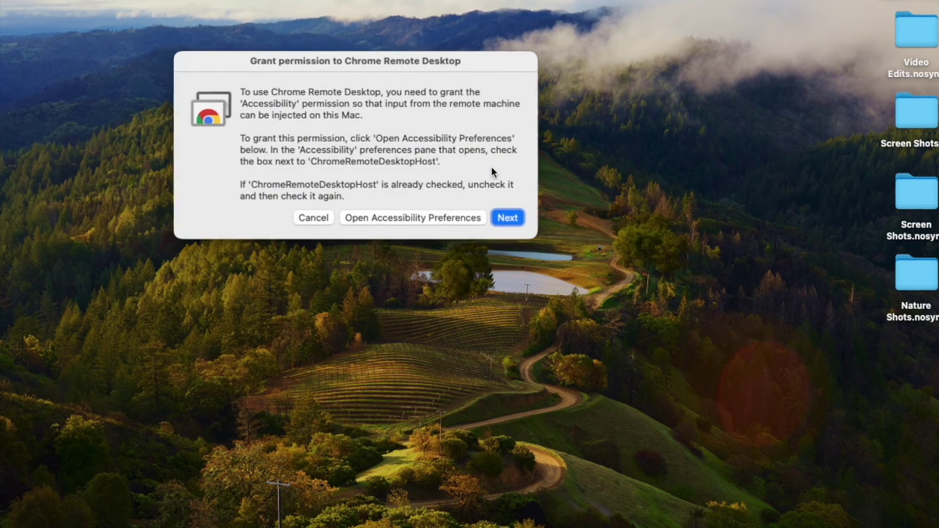
{"action": "left_click", "coordinate": [506, 218]}
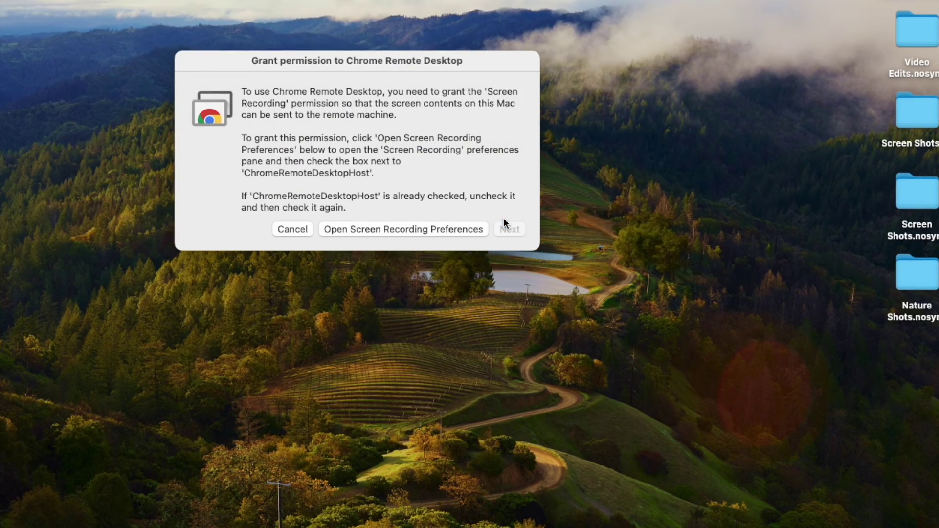
{"action": "left_click", "coordinate": [421, 171]}
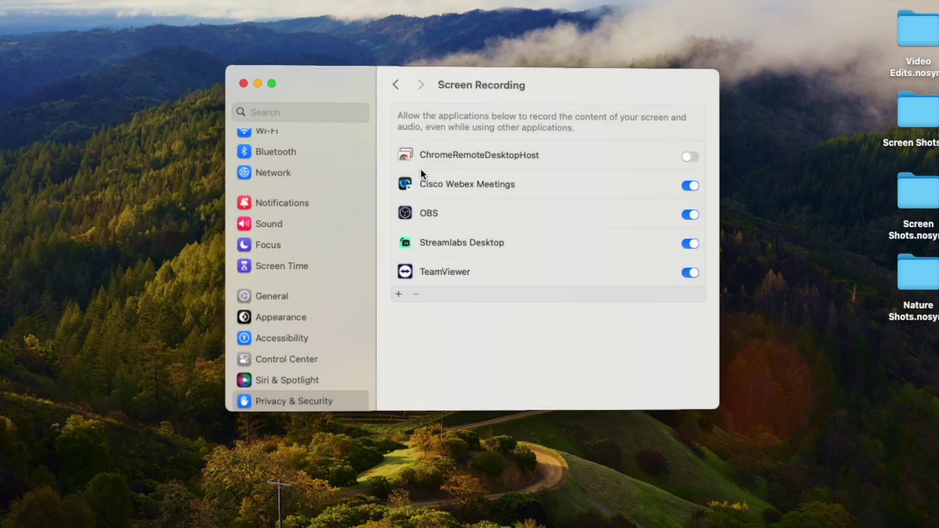
{"action": "left_click", "coordinate": [733, 156]}
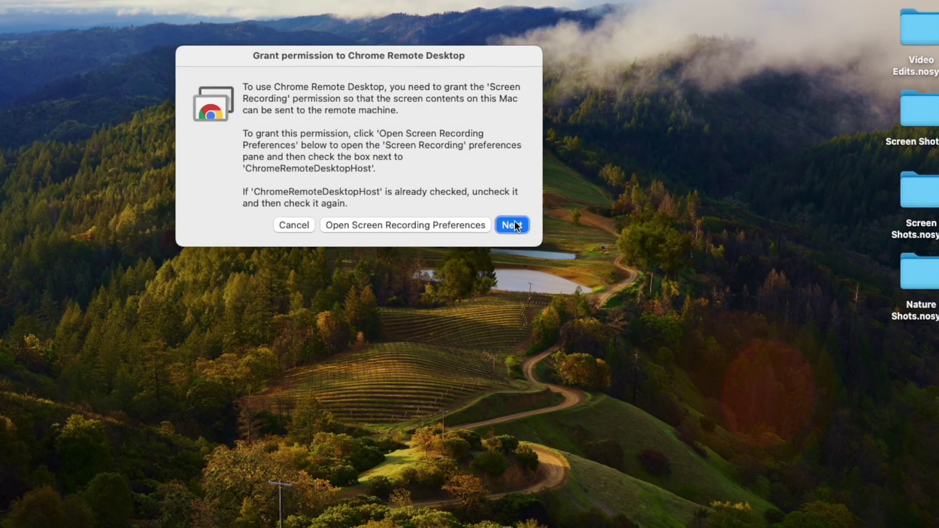
{"action": "left_click", "coordinate": [471, 227]}
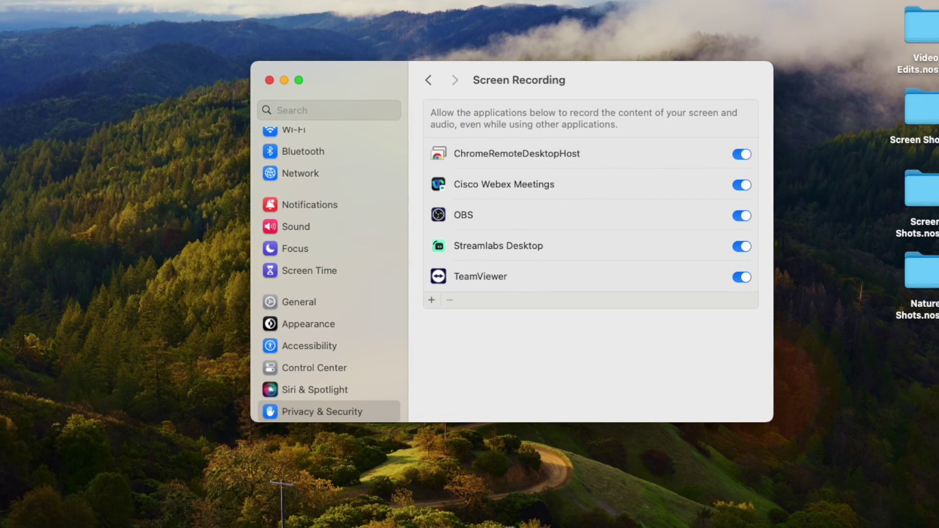
{"action": "key", "text": "cmd+q"}
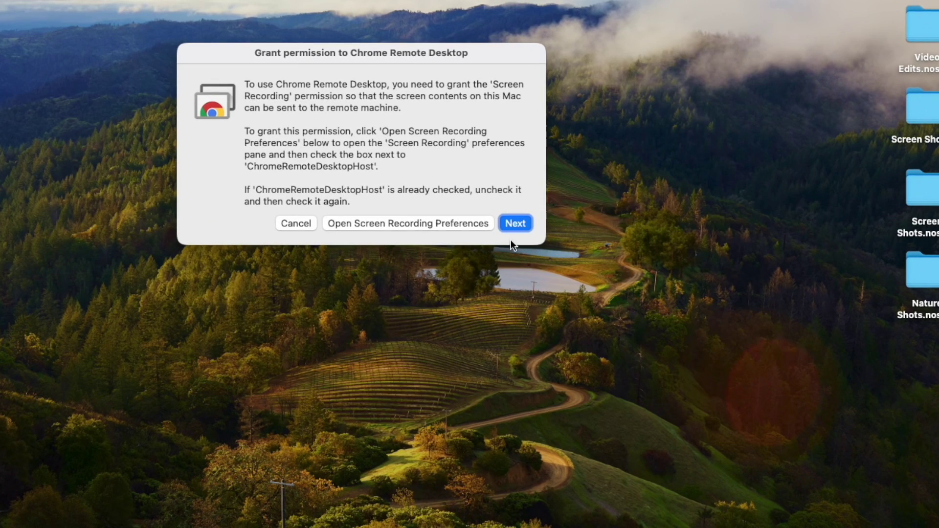
Step: Finish the permission setup, dismiss the all-set confirmation, and quit System Settings
{"action": "left_click", "coordinate": [512, 221]}
{"action": "left_click", "coordinate": [512, 224]}
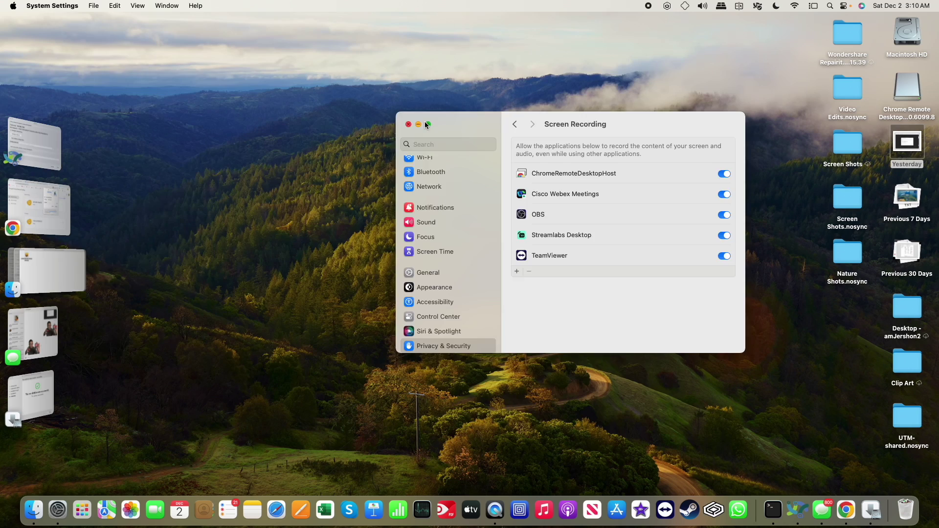
{"action": "key", "text": "cmd+q"}
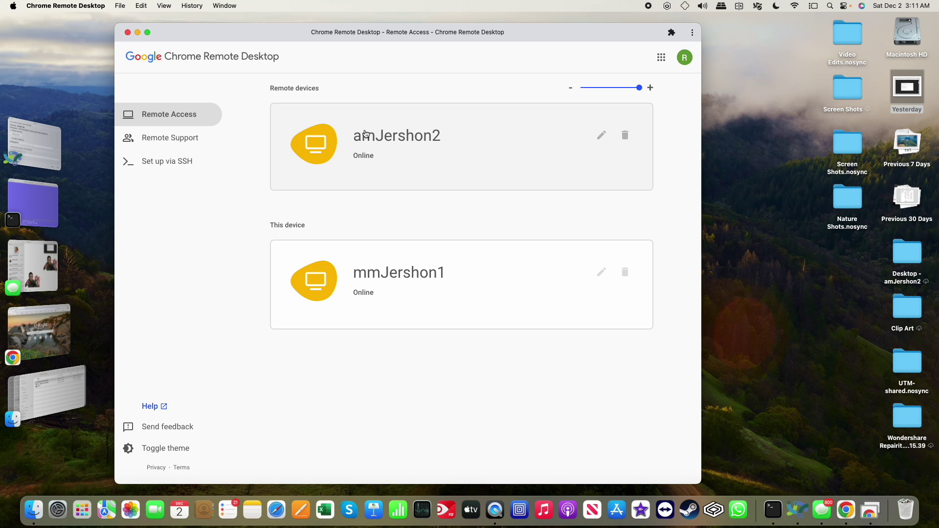
Step: Connect to the MacBook Pro with its PIN, allow clipboard access, and save the PIN
{"action": "left_click", "coordinate": [366, 134]}
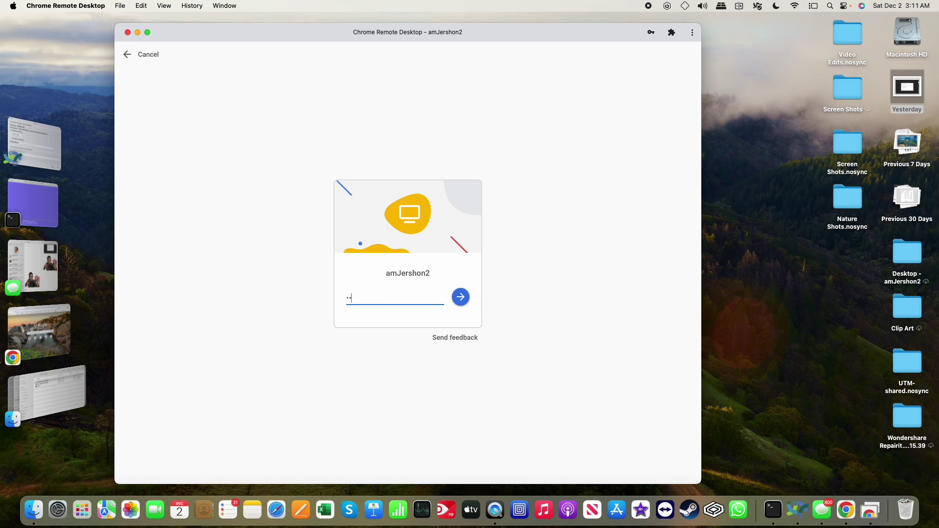
{"action": "key", "text": "Return"}
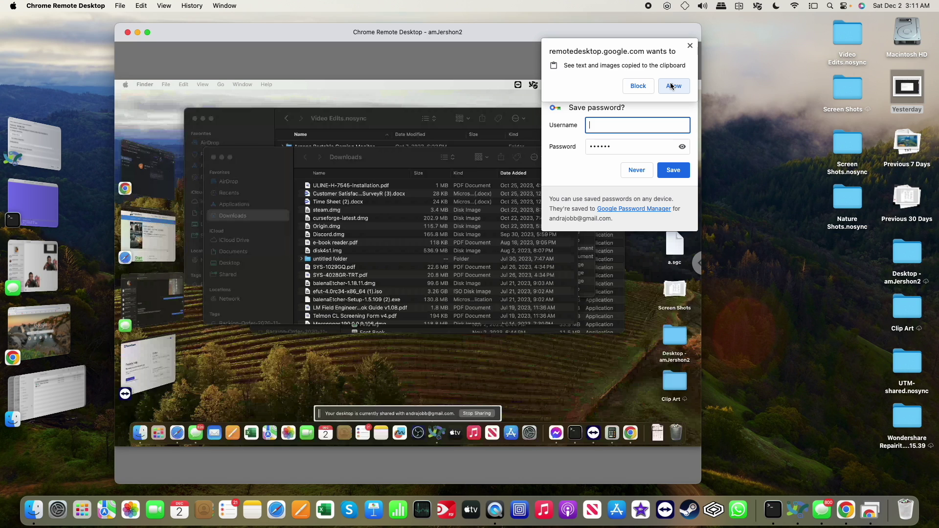
{"action": "left_click", "coordinate": [673, 86]}
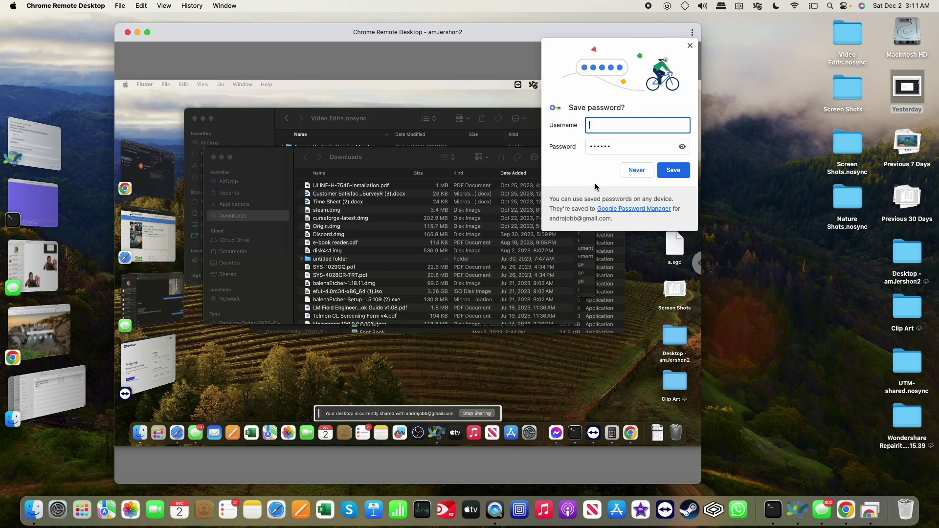
{"action": "left_click", "coordinate": [685, 170]}
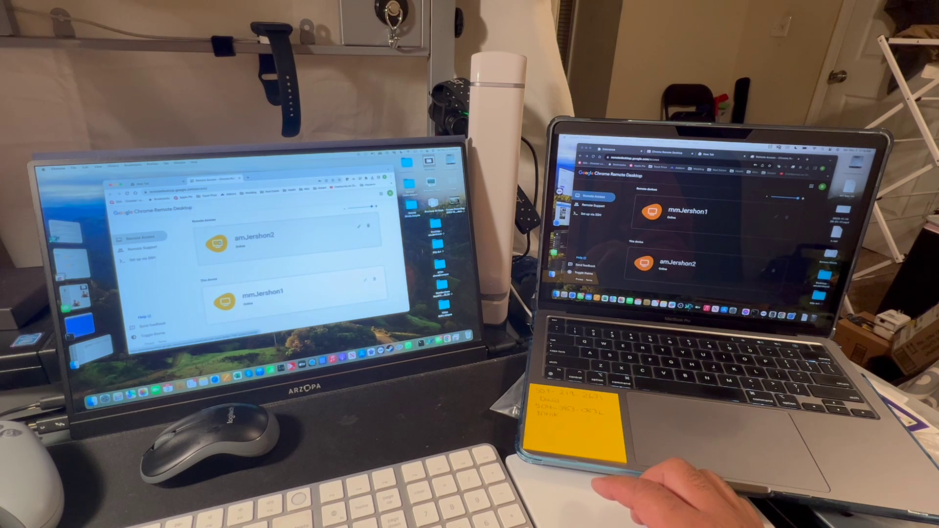
Step: From the Mac mini, open a full-screen PIN session to the MacBook Pro, then widen its remote access window over a new Google tab
{"action": "left_click", "coordinate": [254, 239]}
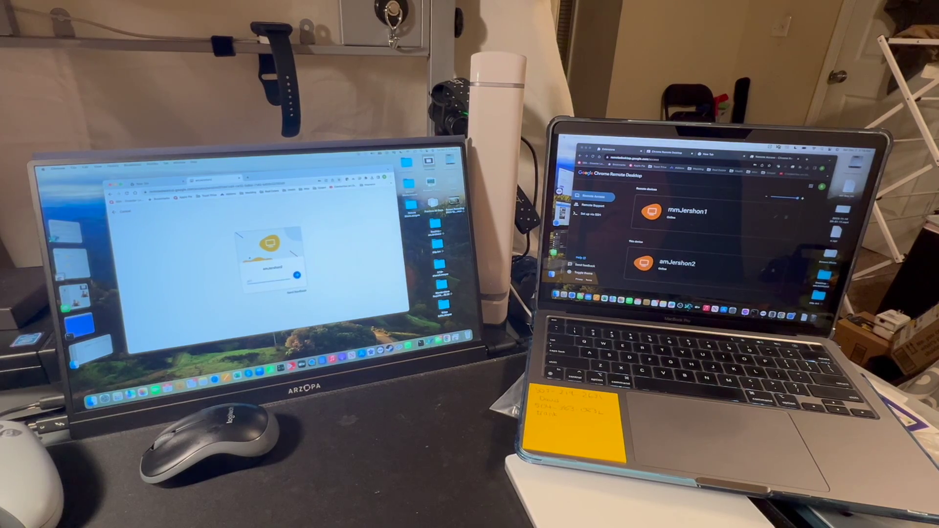
{"action": "key", "text": "Return"}
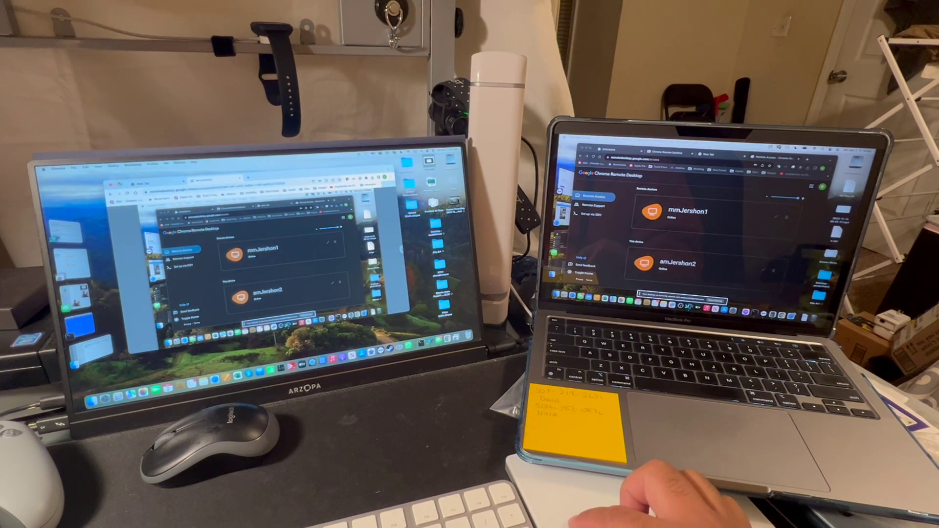
{"action": "key", "text": "ctrl+super+f"}
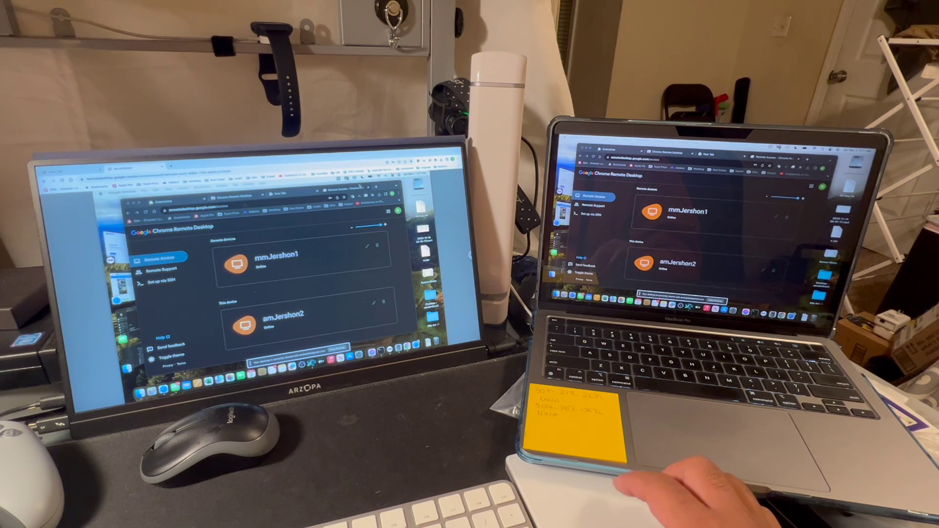
{"action": "left_click", "coordinate": [360, 186]}
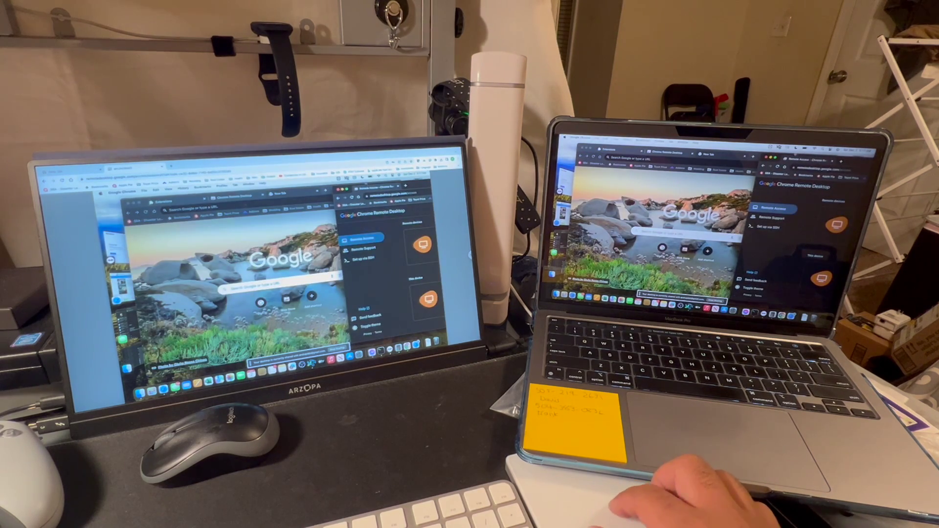
{"action": "left_click_drag", "start_coordinate": [756, 162], "coordinate": [675, 165]}
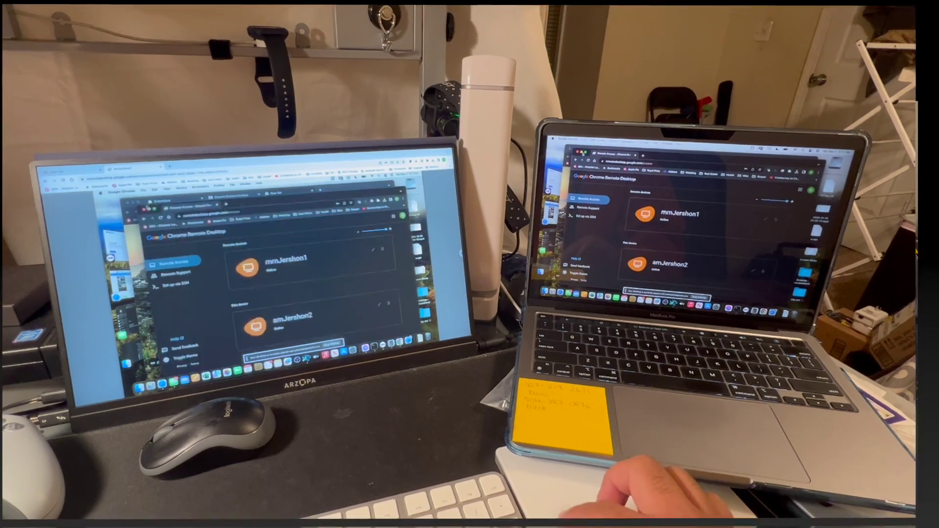